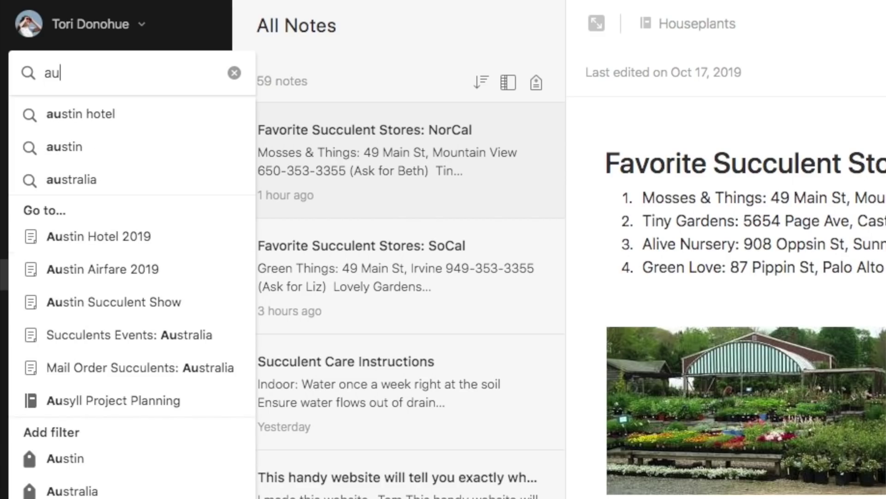
Enter 'austin' in Search to narrow suggestions to Austin searches, notes and the Austin tag.
{"action": "type", "text": "sti"}
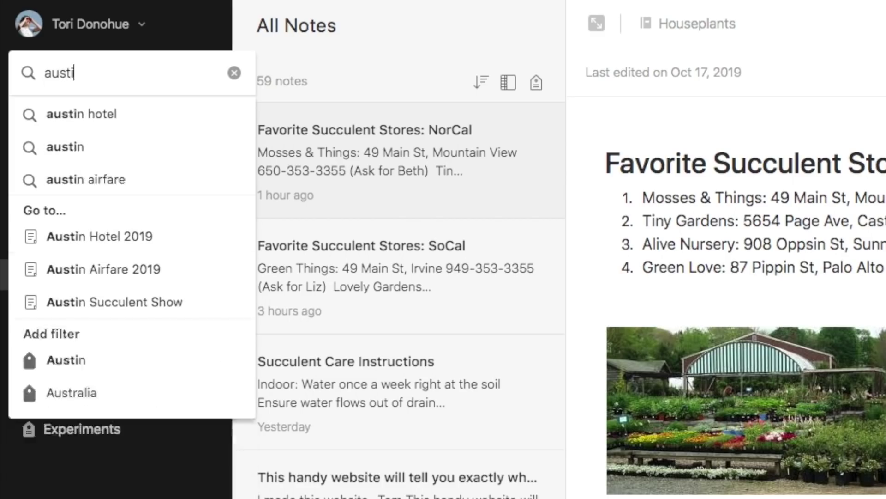
{"action": "type", "text": "m"}
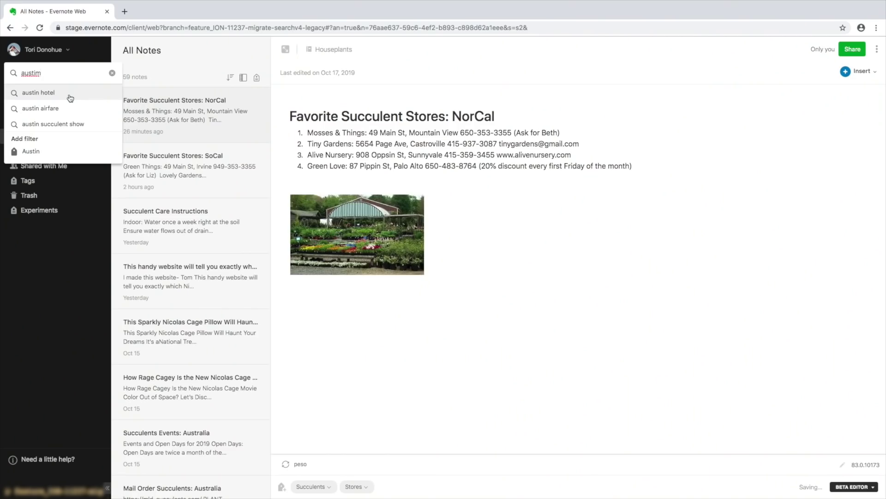
Run the 'austin hotel' suggested search.
{"action": "left_click", "coordinate": [70, 97]}
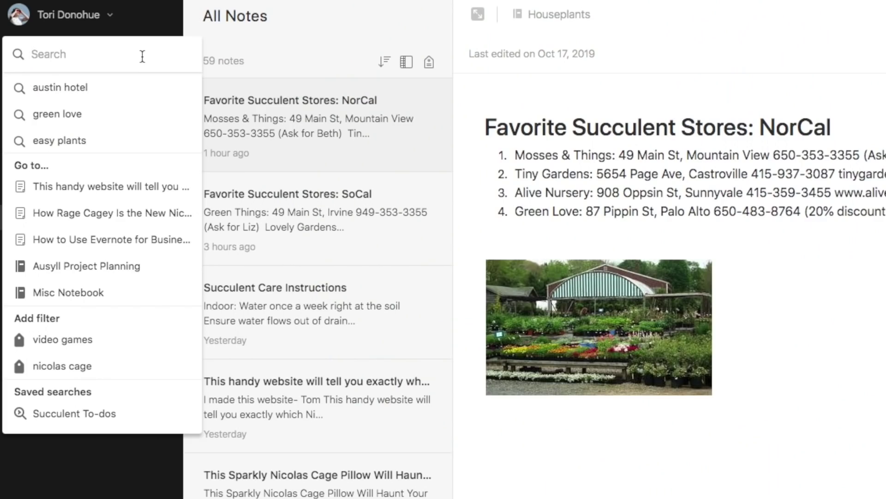
Search 'succ' and apply the Succulents tag filter, leaving 11 notes.
{"action": "type", "text": "succ"}
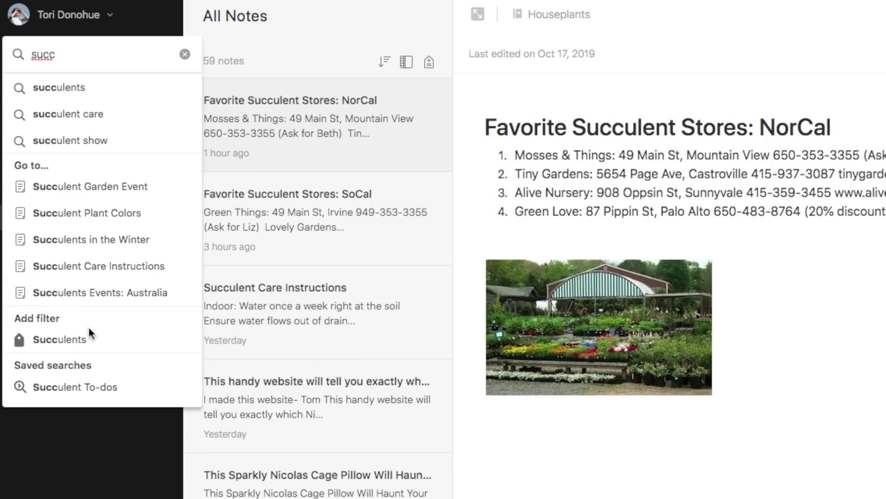
{"action": "left_click", "coordinate": [117, 344]}
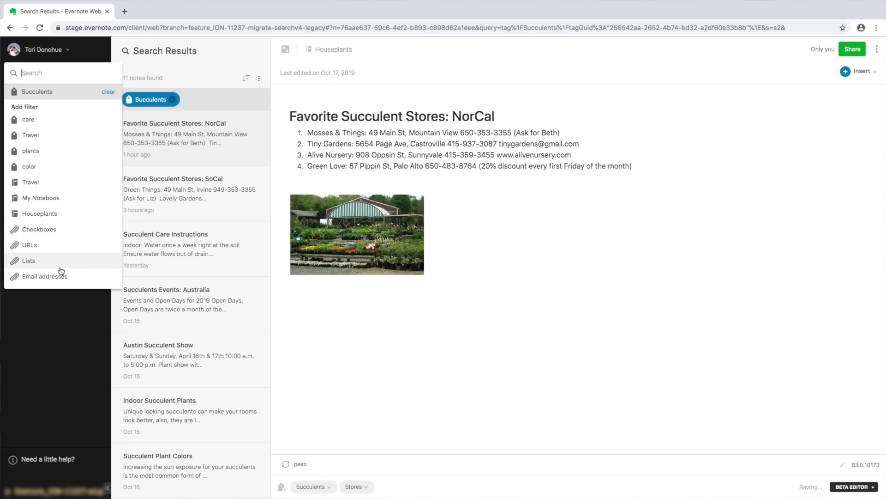
Add the URLs and Phone Numbers filters to the Succulents search, leaving 2 notes.
{"action": "left_click", "coordinate": [57, 250]}
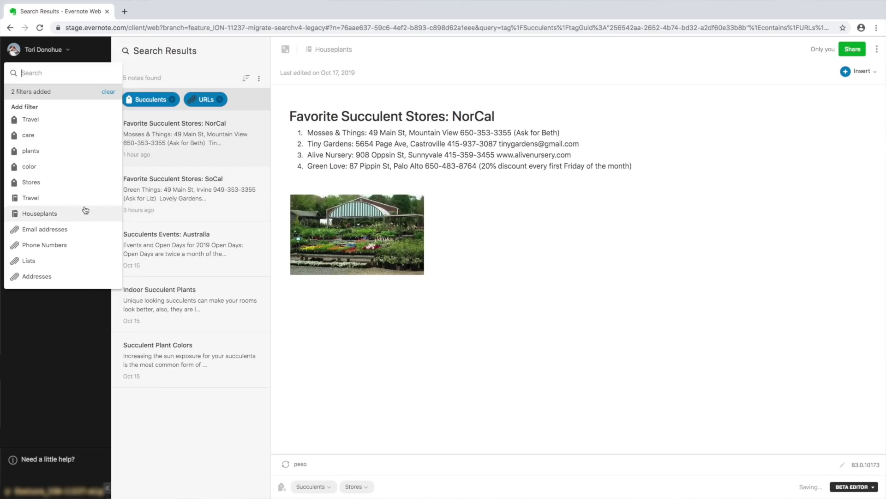
{"action": "left_click", "coordinate": [44, 245]}
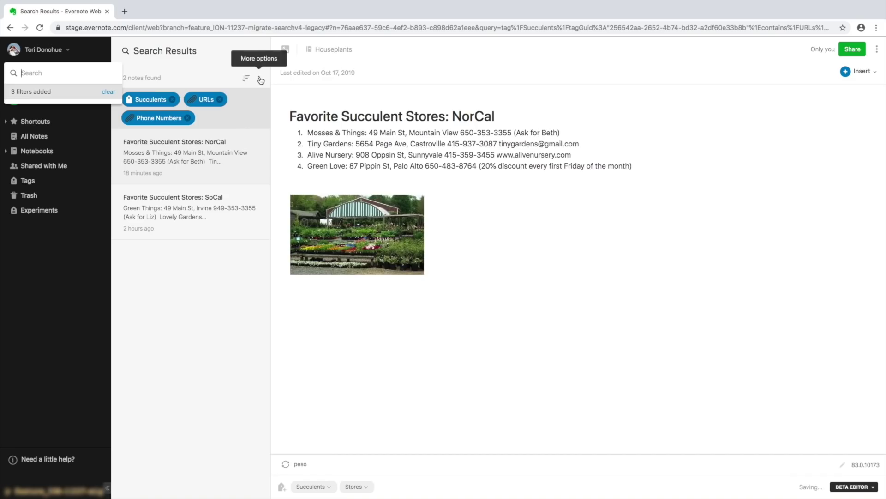
Save the current three-filter search as 'Favorite Succulents'.
{"action": "left_click", "coordinate": [260, 81]}
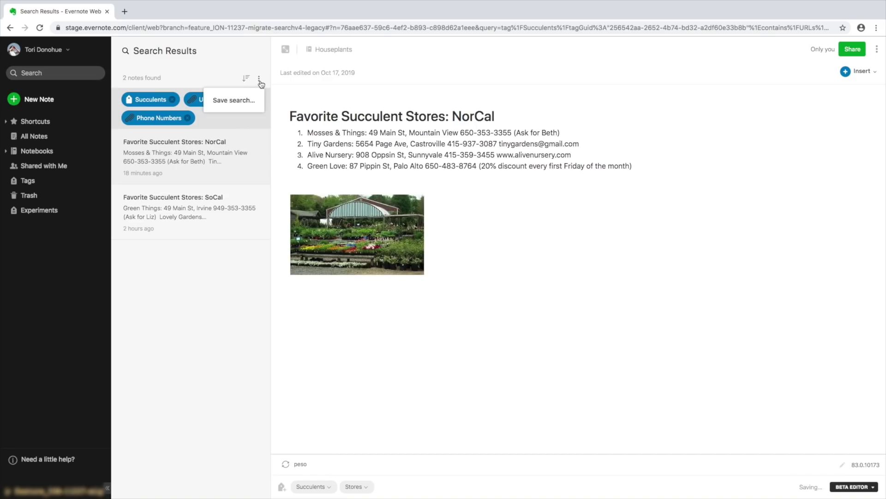
{"action": "left_click", "coordinate": [239, 102]}
{"action": "type", "text": "Favorite Succulents"}
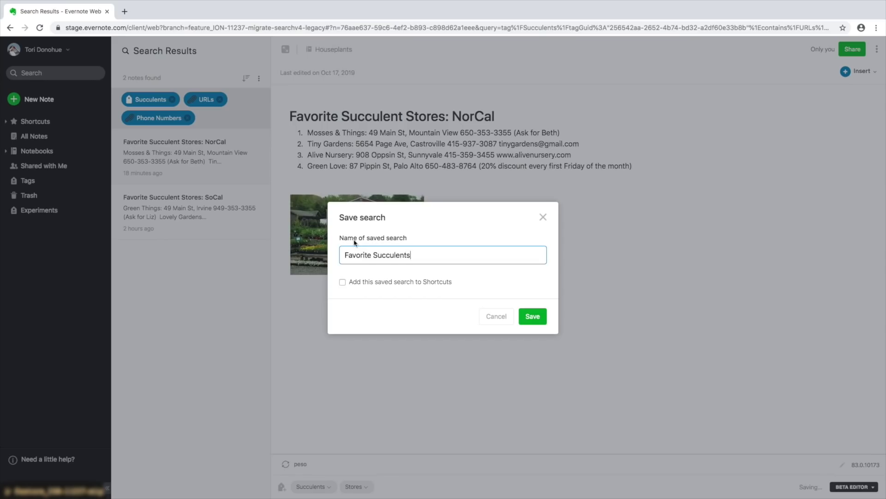
{"action": "left_click", "coordinate": [532, 317]}
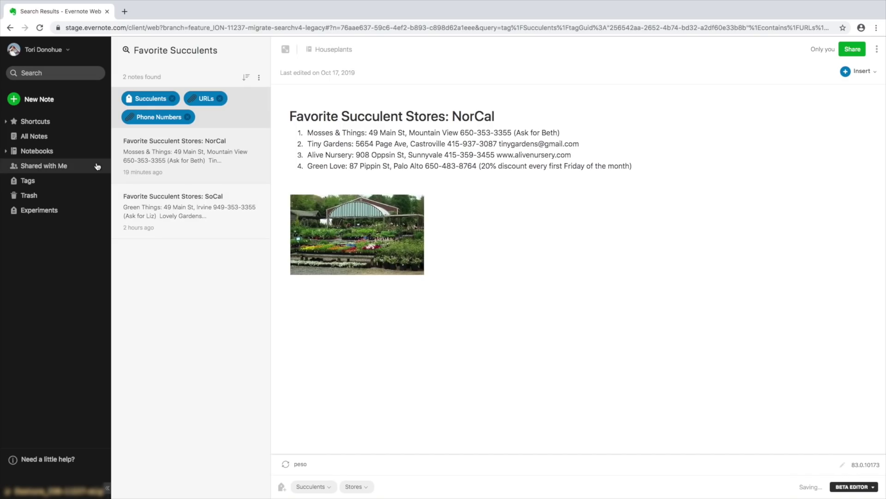
Clear all three filters, then search 'favori' and run the Favorite Succulents saved search.
{"action": "left_click", "coordinate": [95, 72]}
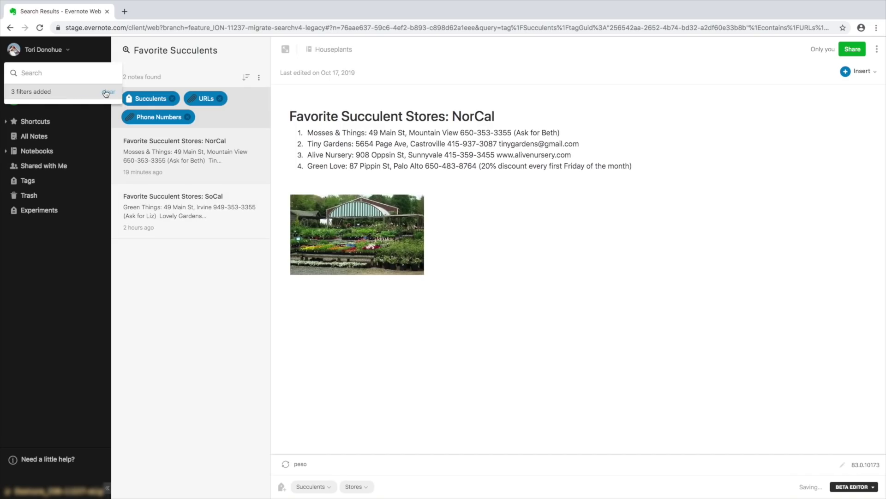
{"action": "left_click", "coordinate": [106, 94]}
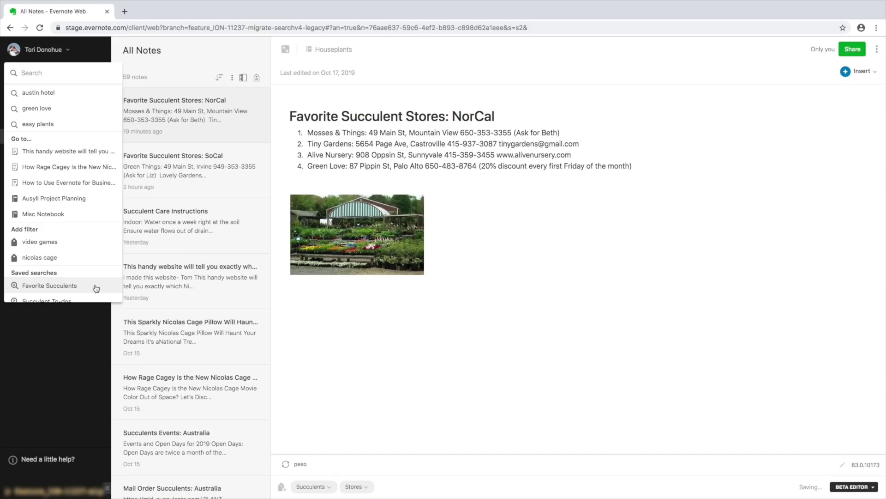
{"action": "type", "text": "favori"}
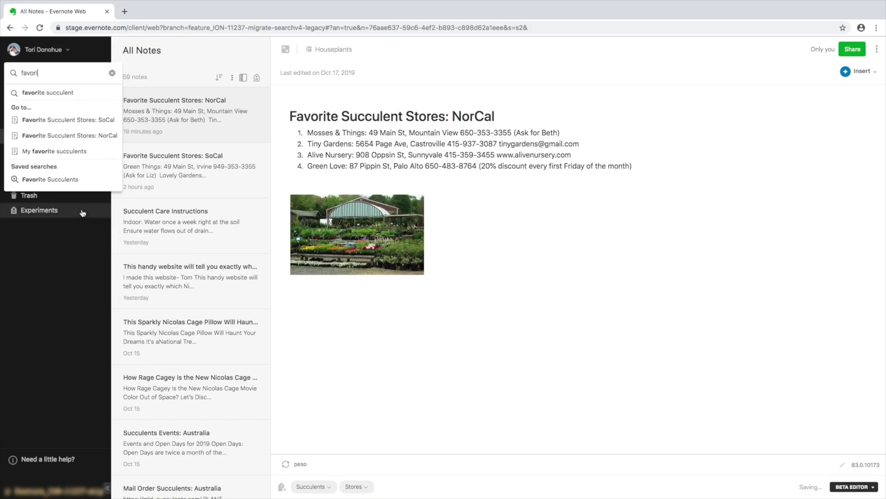
{"action": "left_click", "coordinate": [67, 178]}
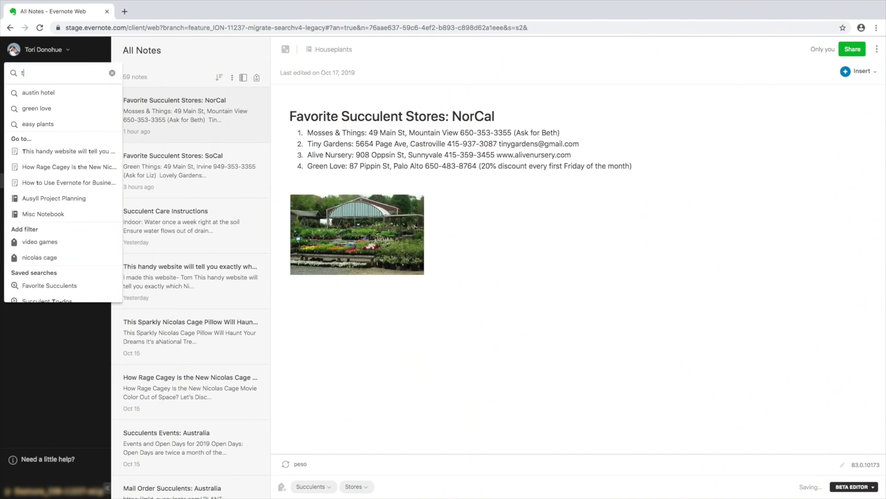
Enter the query 'tag:su' in the Search box.
{"action": "type", "text": "ag:"}
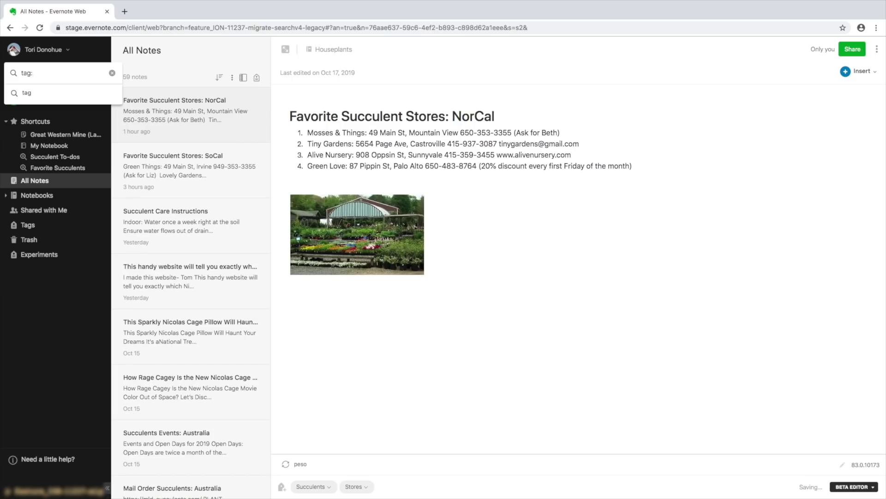
{"action": "type", "text": "s"}
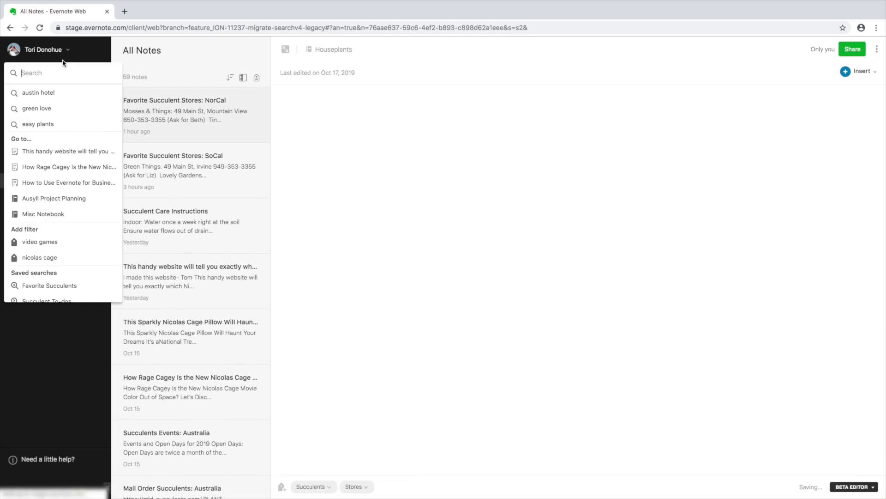
{"action": "type", "text": "ag:succulents"}
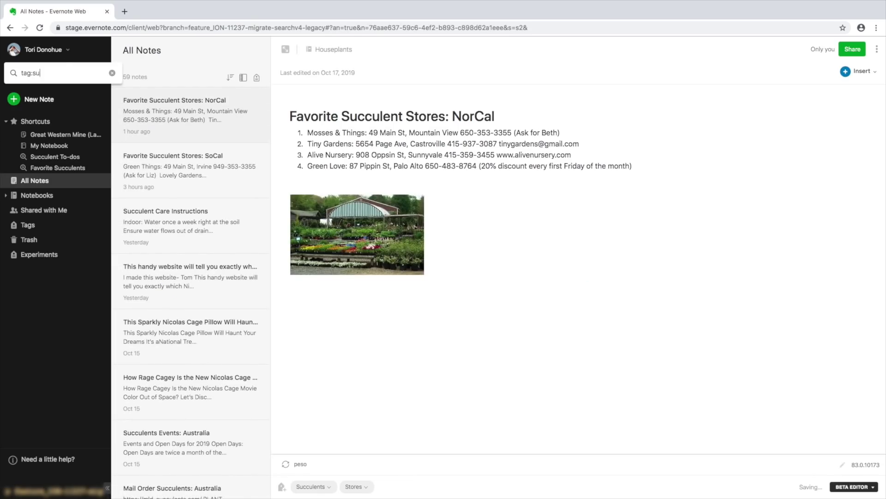